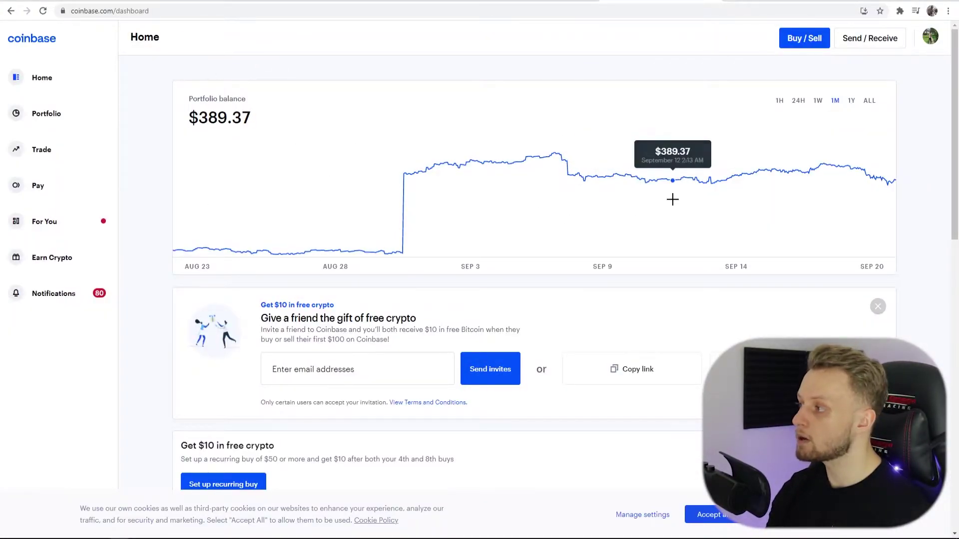
# Go to account Settings, Security tab, and scroll toward 2-step verification
pyautogui.moveTo(884, 175)
pyautogui.click(929, 37)
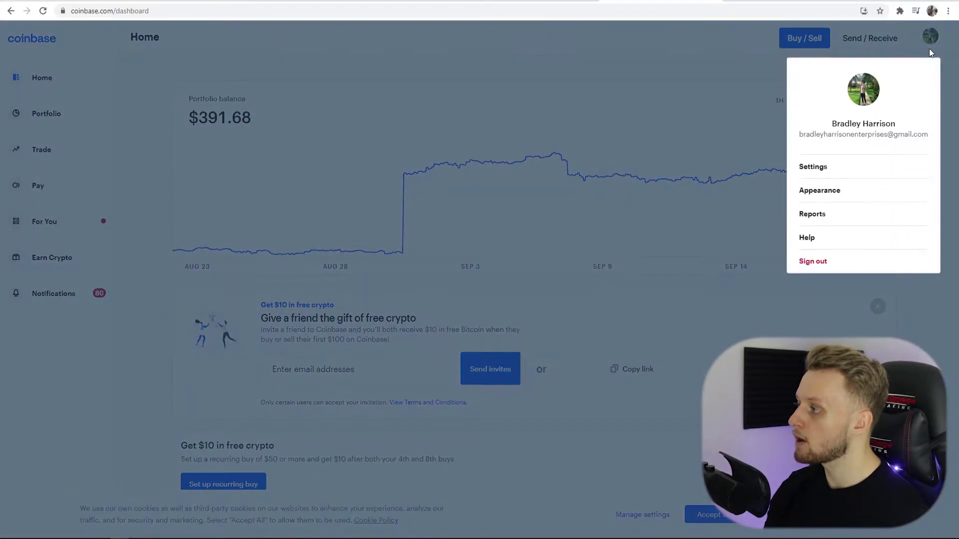
pyautogui.click(815, 171)
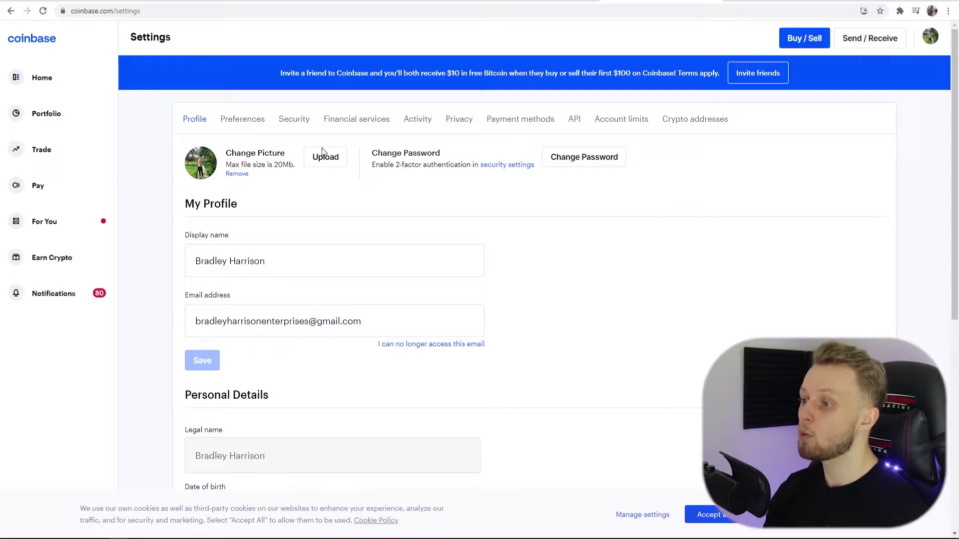
pyautogui.click(299, 120)
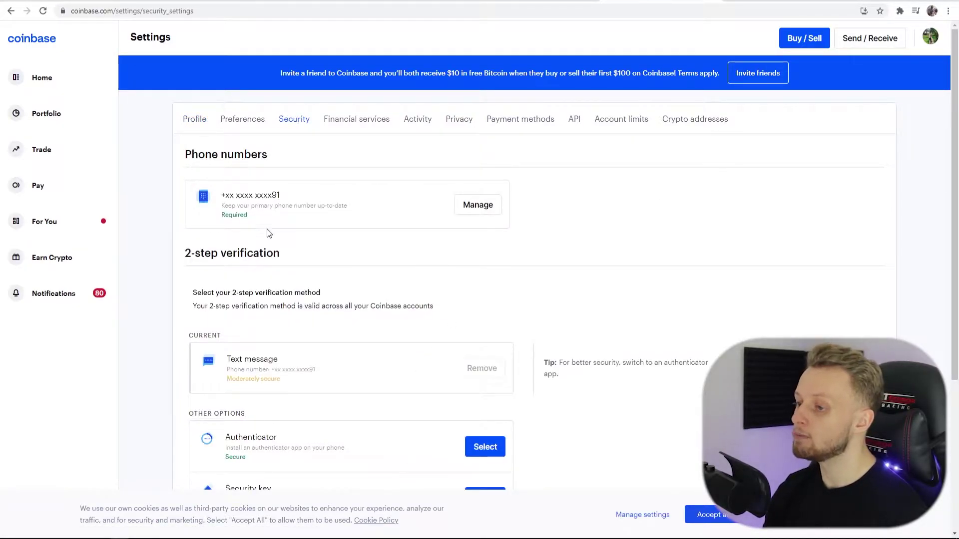
pyautogui.scroll(-2, 381, 88)
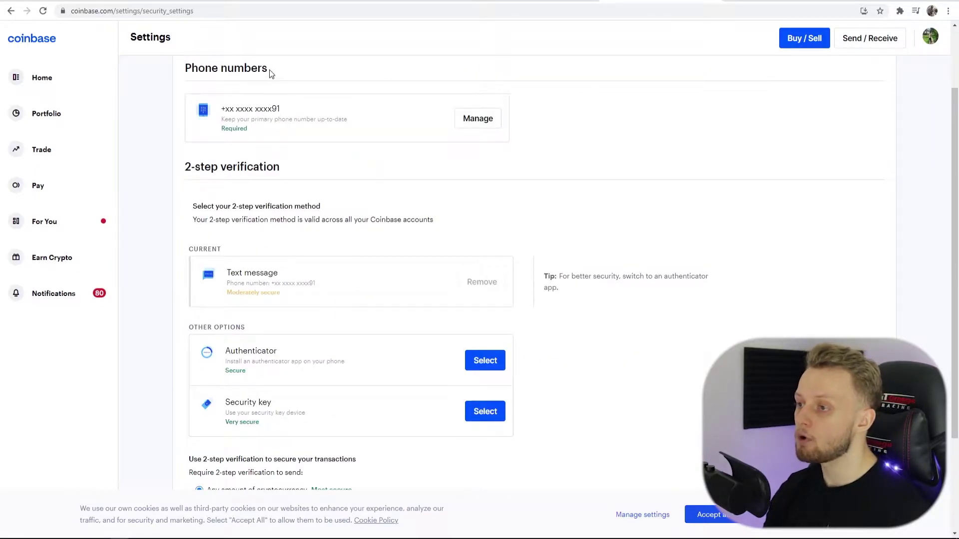
# Highlight the Phone numbers heading, the Required label and the 'Moderately secure' rating
pyautogui.moveTo(269, 70); pyautogui.dragTo(187, 73)
pyautogui.click(188, 73)
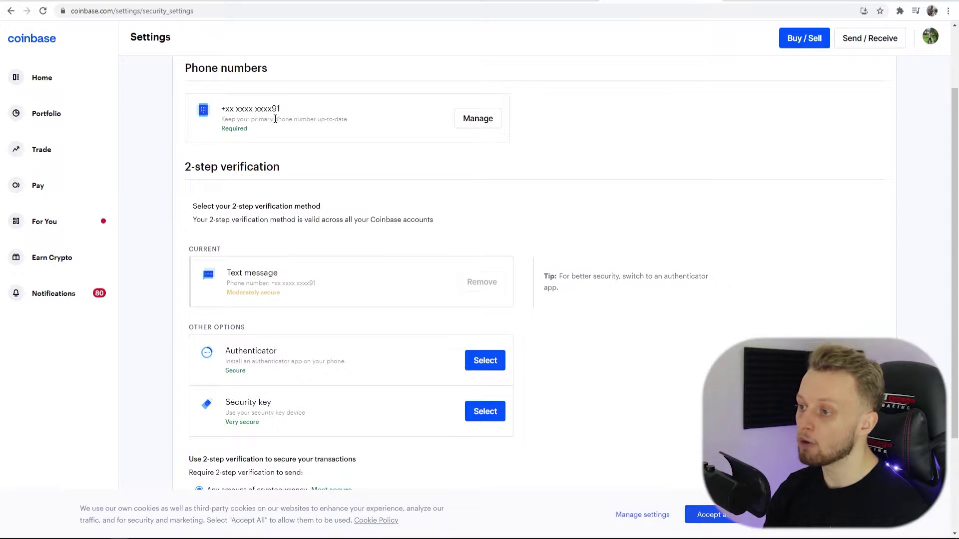
pyautogui.doubleClick(241, 130)
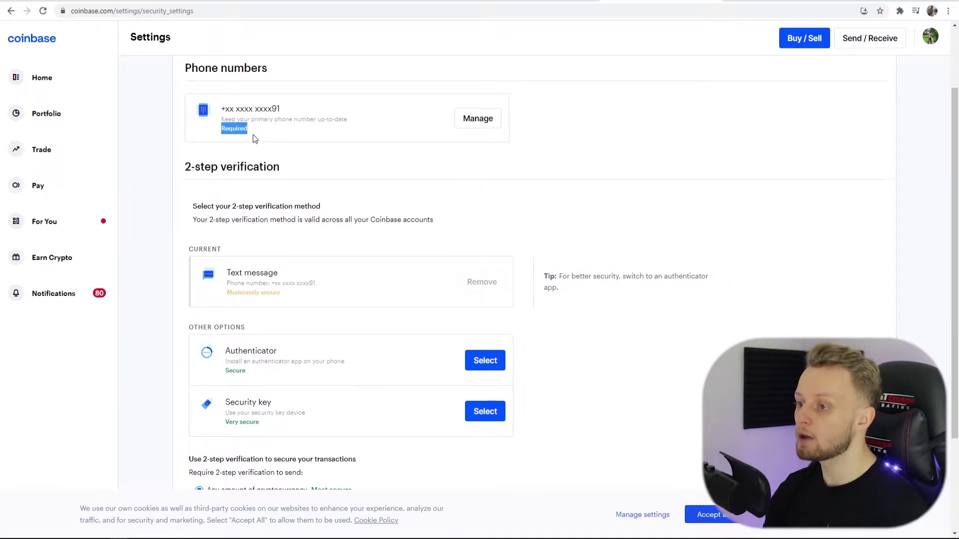
pyautogui.tripleClick(285, 293)
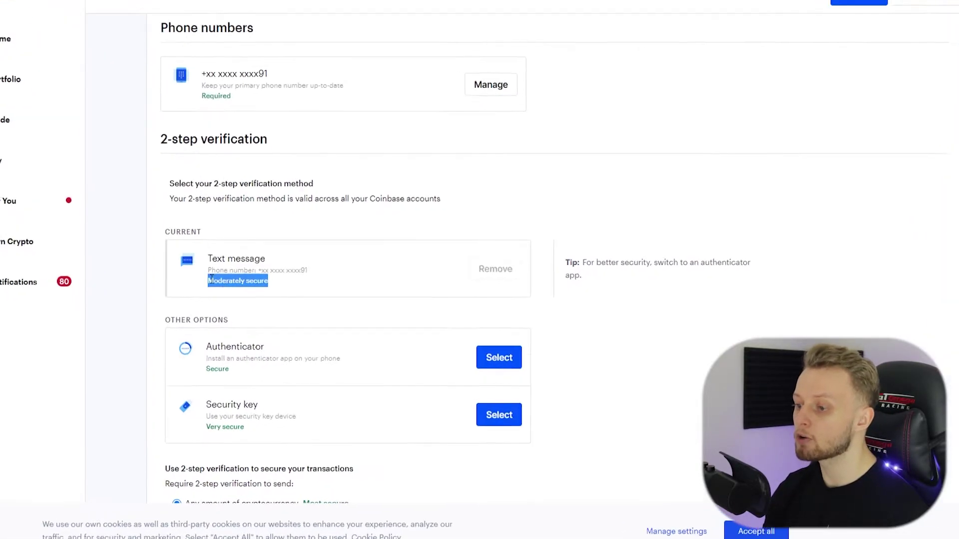
pyautogui.click(350, 290)
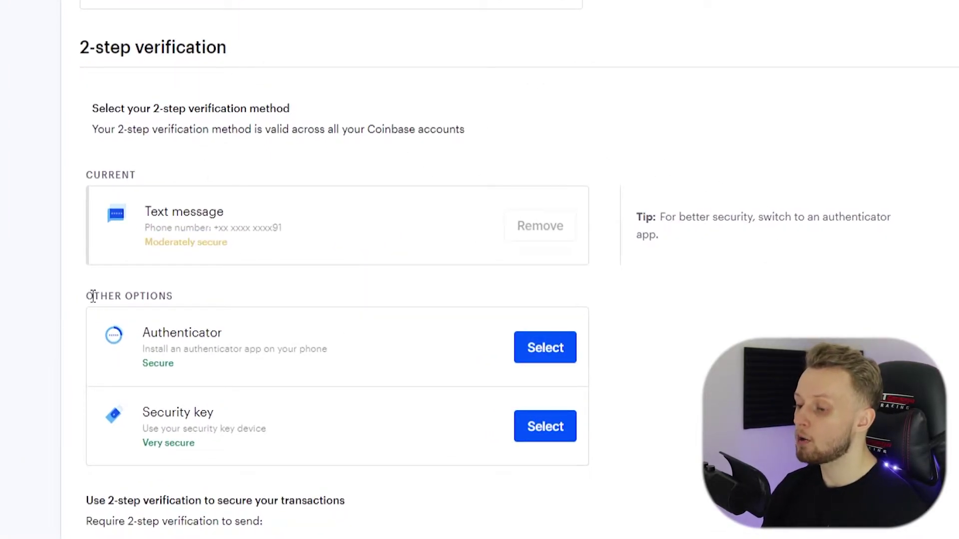
# Scroll to Other options and highlight the Authenticator and Security key options
pyautogui.scroll(-3, 89, 296)
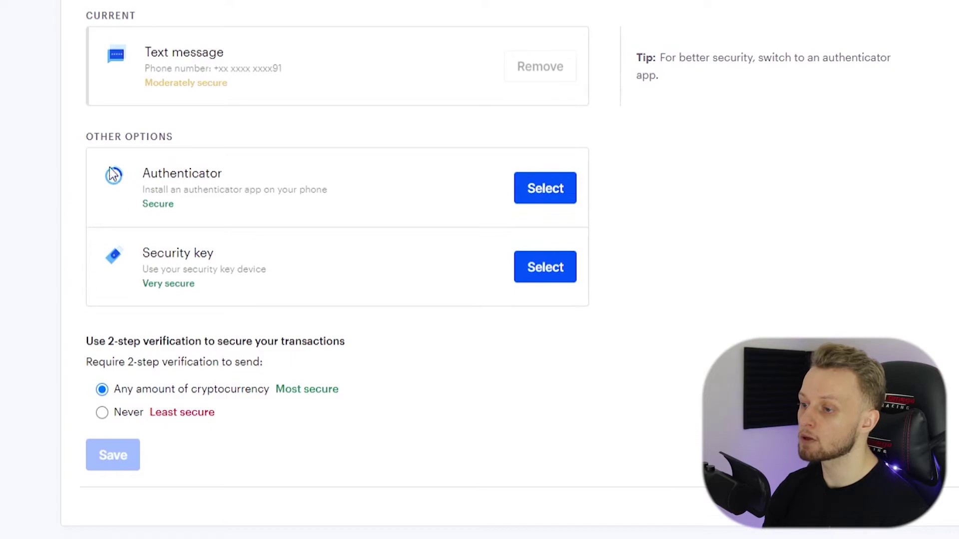
pyautogui.moveTo(140, 173); pyautogui.dragTo(232, 177)
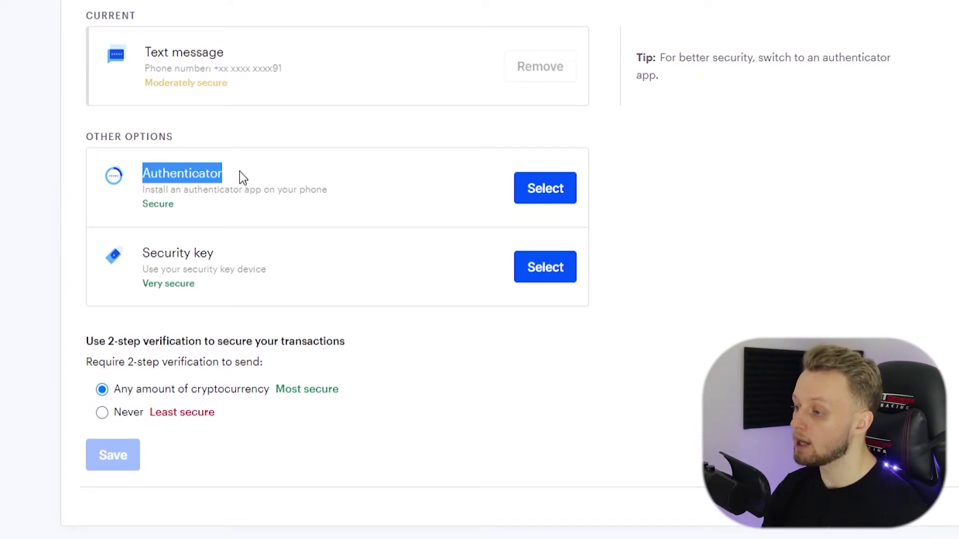
pyautogui.click(239, 175)
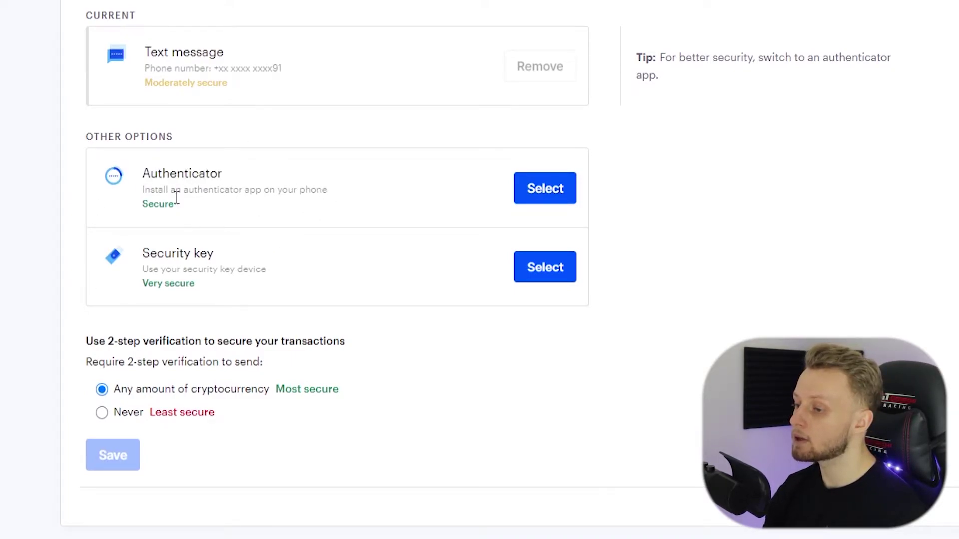
pyautogui.moveTo(145, 253); pyautogui.dragTo(232, 251)
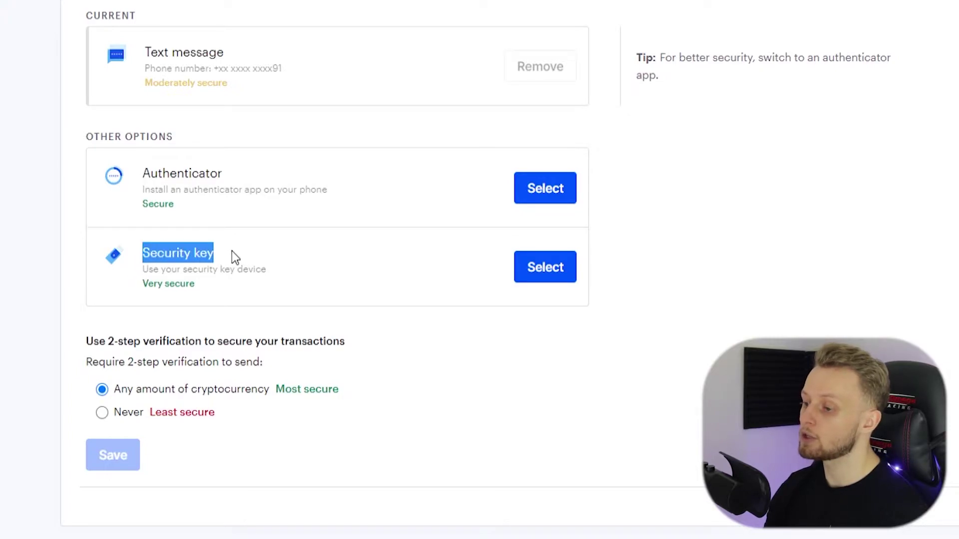
pyautogui.click(232, 251)
pyautogui.moveTo(193, 199); pyautogui.dragTo(148, 178)
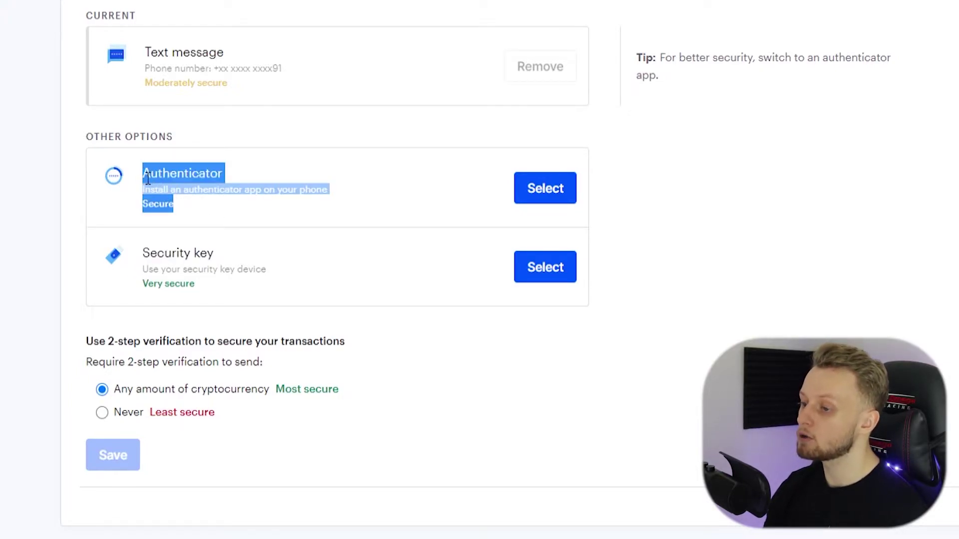
pyautogui.click(267, 174)
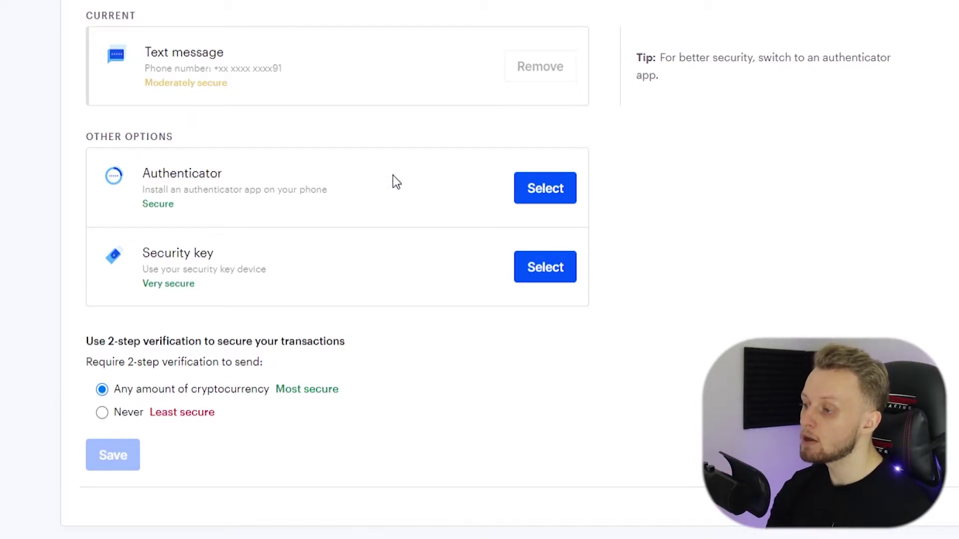
pyautogui.click(549, 190)
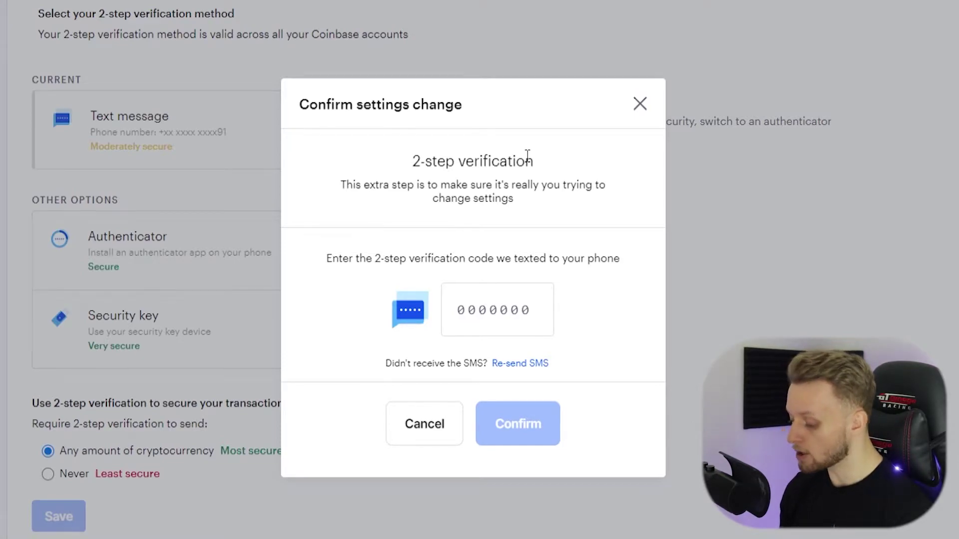
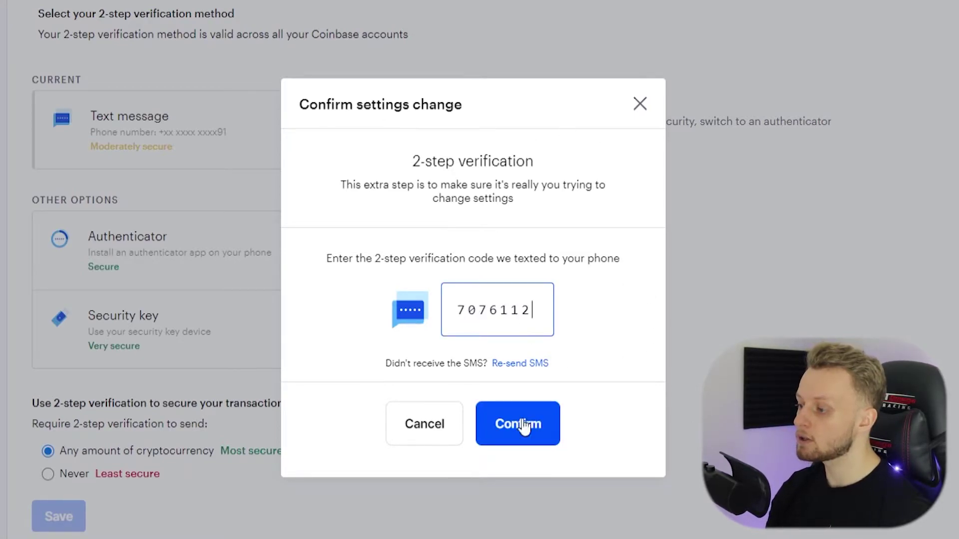
pyautogui.click(523, 425)
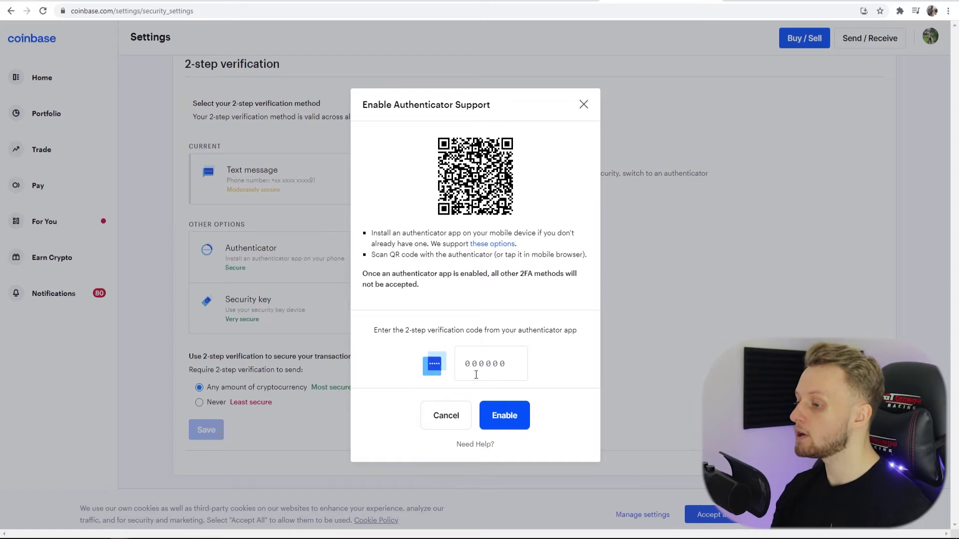
# Focus the code field to enter the 6-digit Google Authenticator code
pyautogui.click(491, 364)
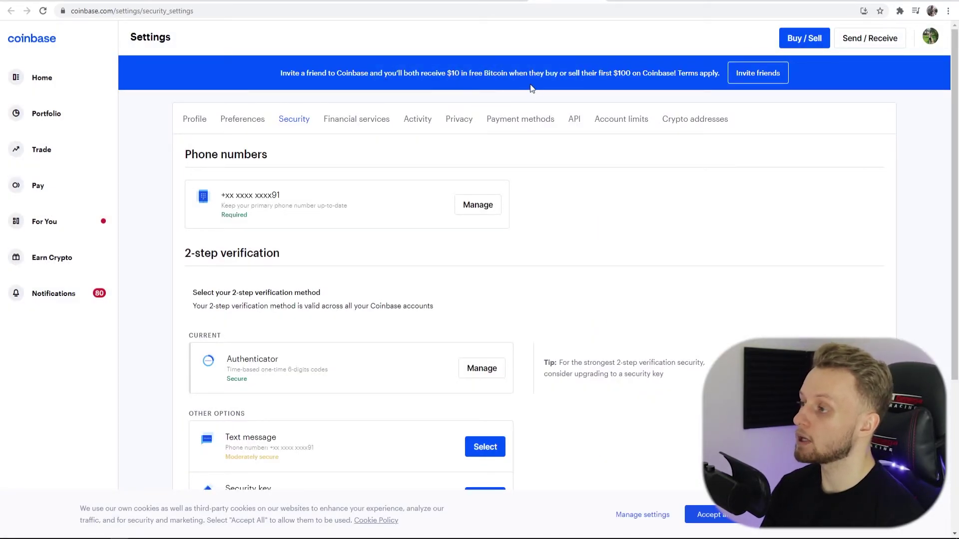
pyautogui.scroll(-1, 577, 192)
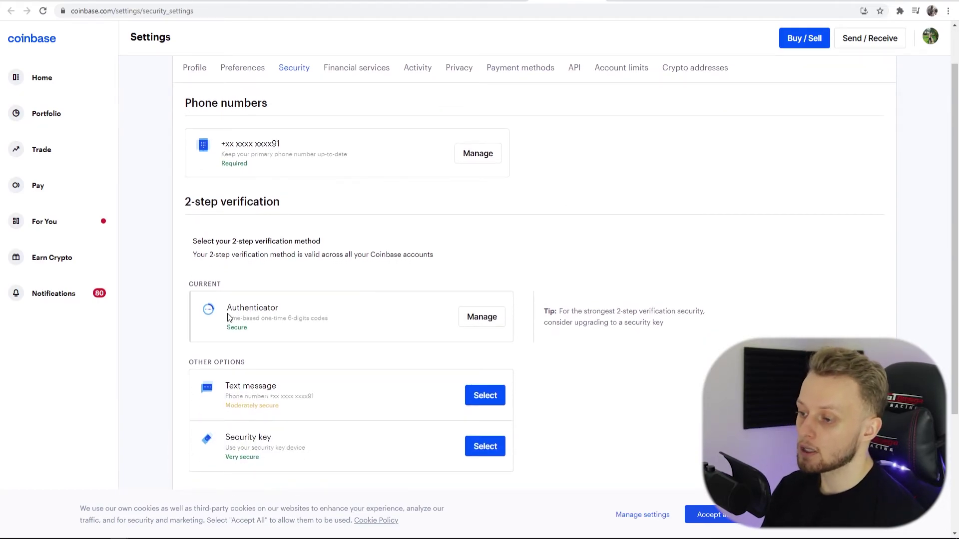
pyautogui.moveTo(227, 307); pyautogui.dragTo(290, 311)
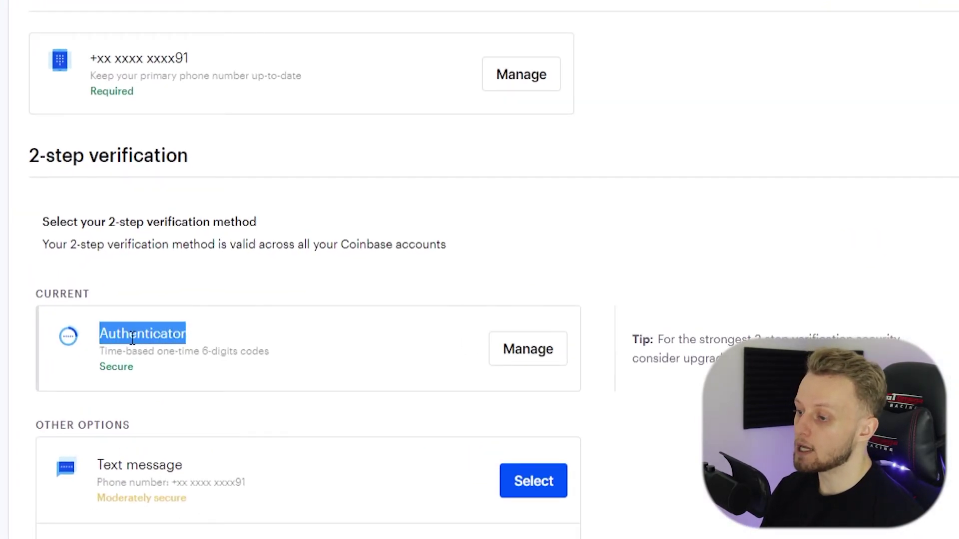
pyautogui.click(102, 341)
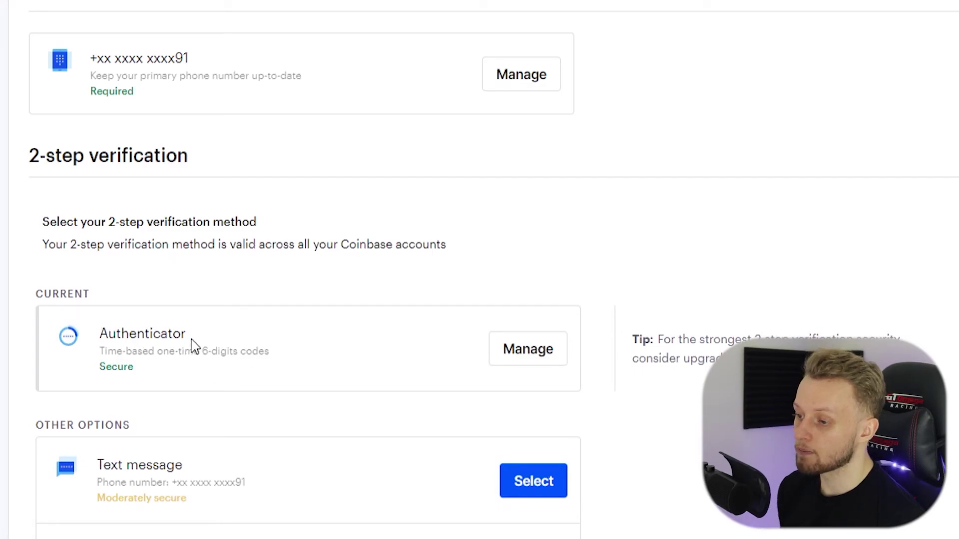